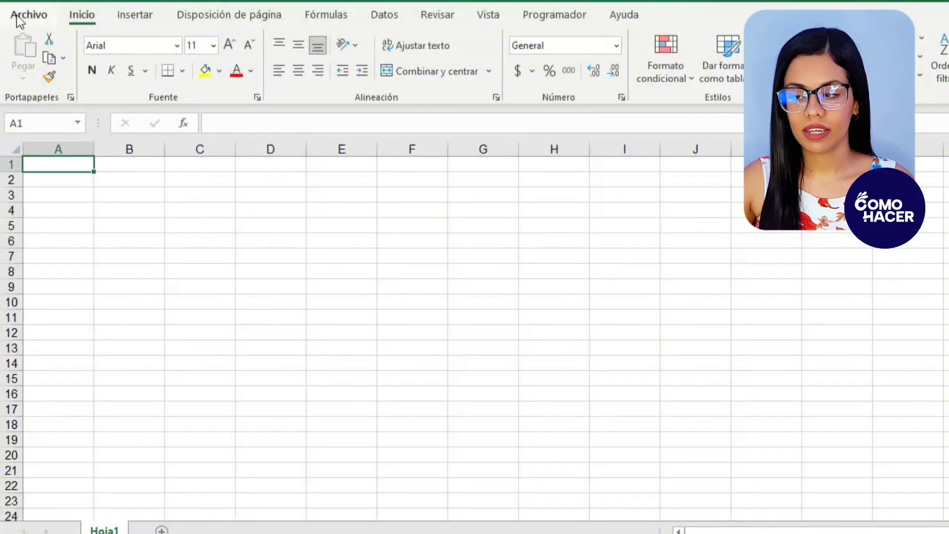
Browse the new-workbook templates, then search the online templates for FACTURA.
click(35, 18)
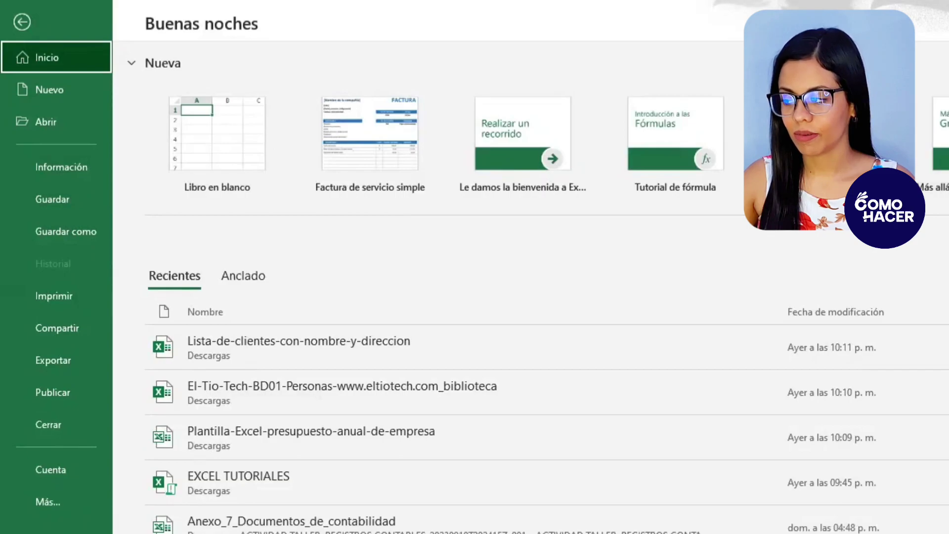
key(Down)
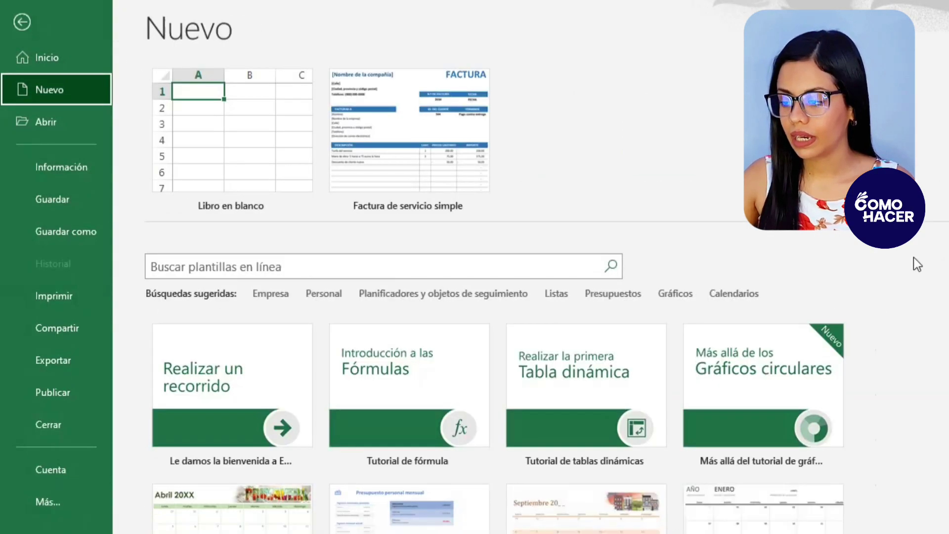
scroll(914, 257, down, 3)
scroll(915, 261, down, 2)
scroll(915, 261, down, 3)
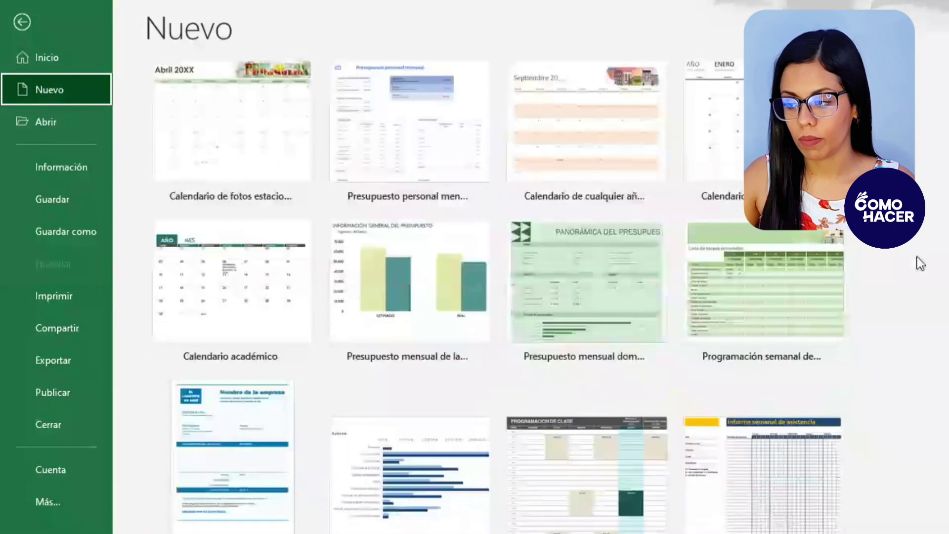
scroll(919, 260, down, 1)
scroll(918, 260, up, 4)
scroll(918, 251, up, 3)
scroll(693, 237, up, 1)
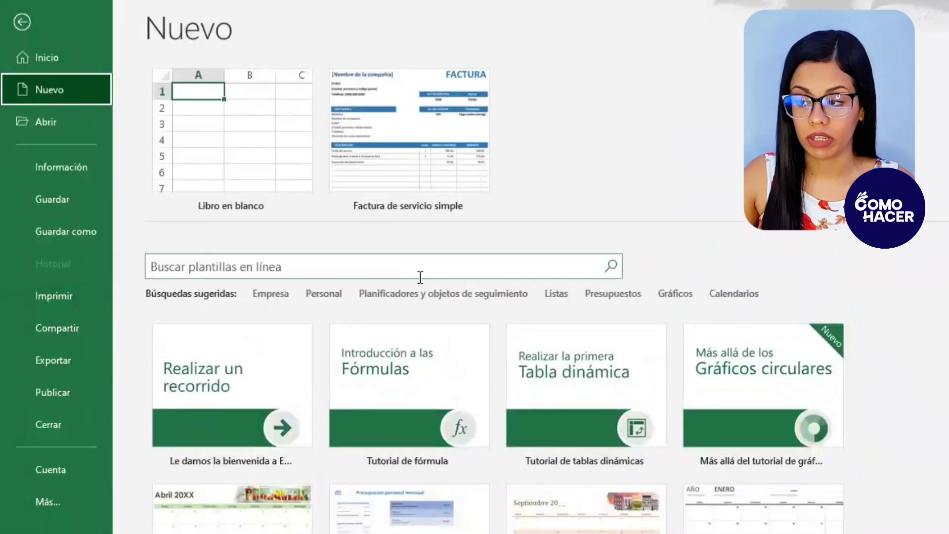
click(420, 273)
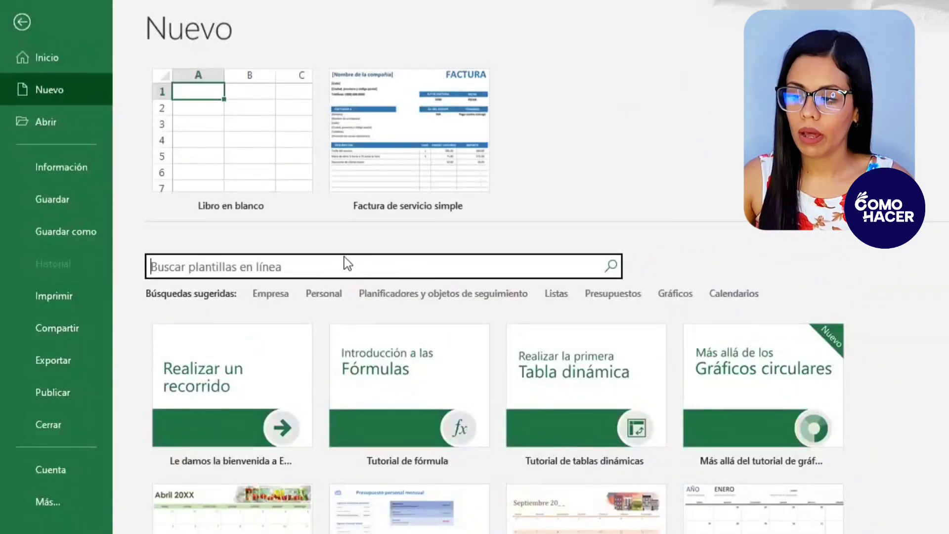
text(FACTURA)
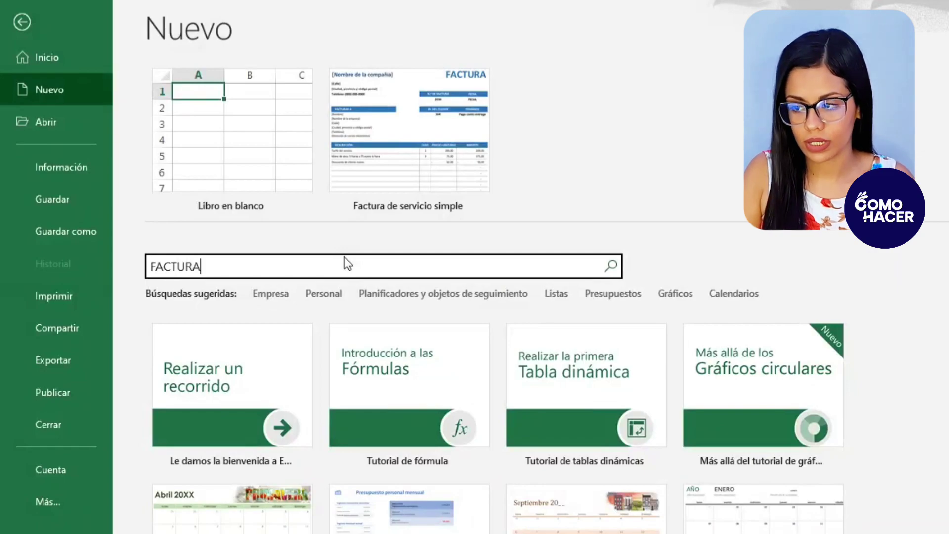
key(Return)
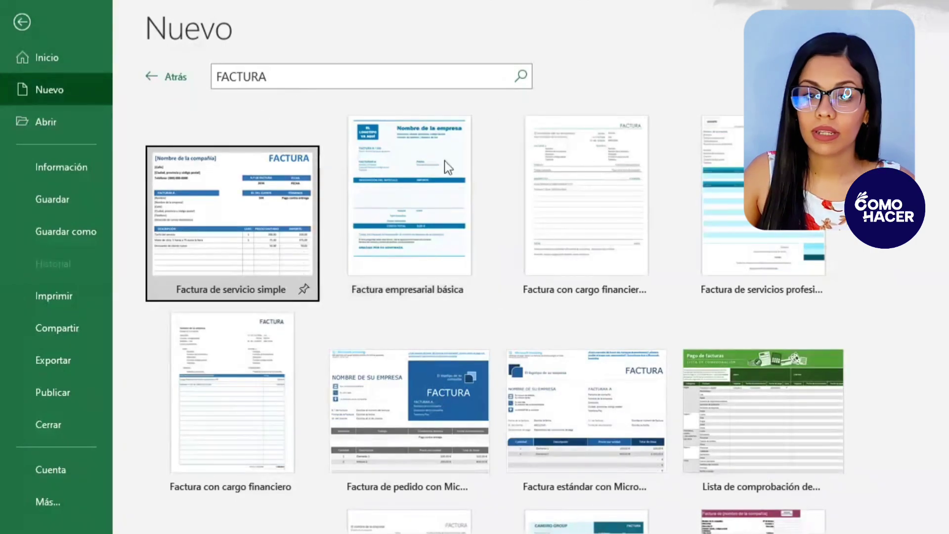
Scroll the FACTURA results and preview the Factura de servicio simple template.
scroll(808, 297, down, 3)
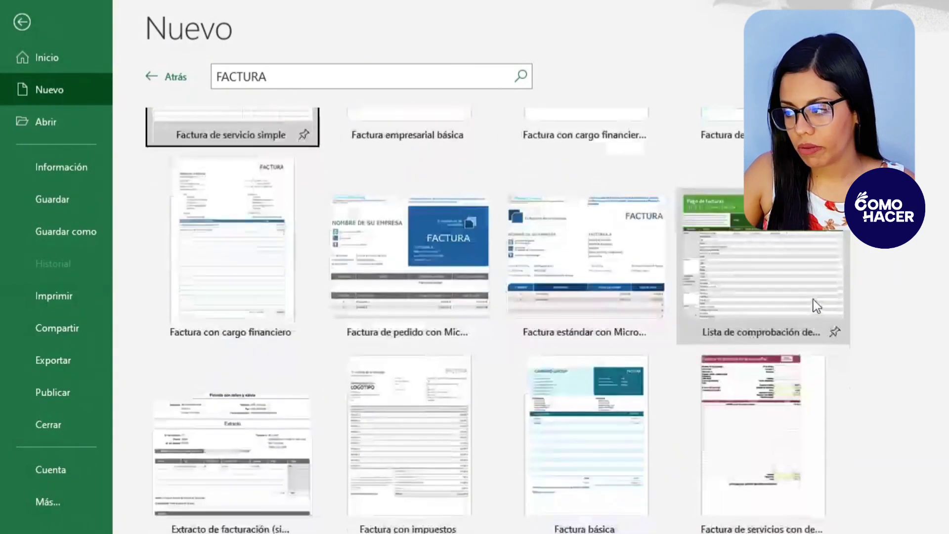
scroll(813, 298, down, 4)
scroll(814, 299, down, 4)
scroll(814, 299, down, 3)
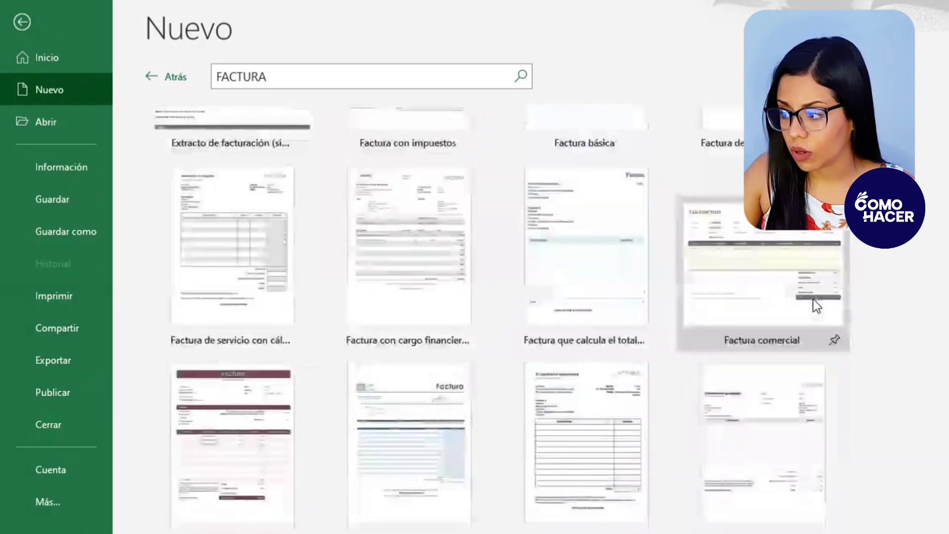
scroll(814, 299, down, 1)
scroll(814, 299, down, 2)
scroll(812, 298, up, 5)
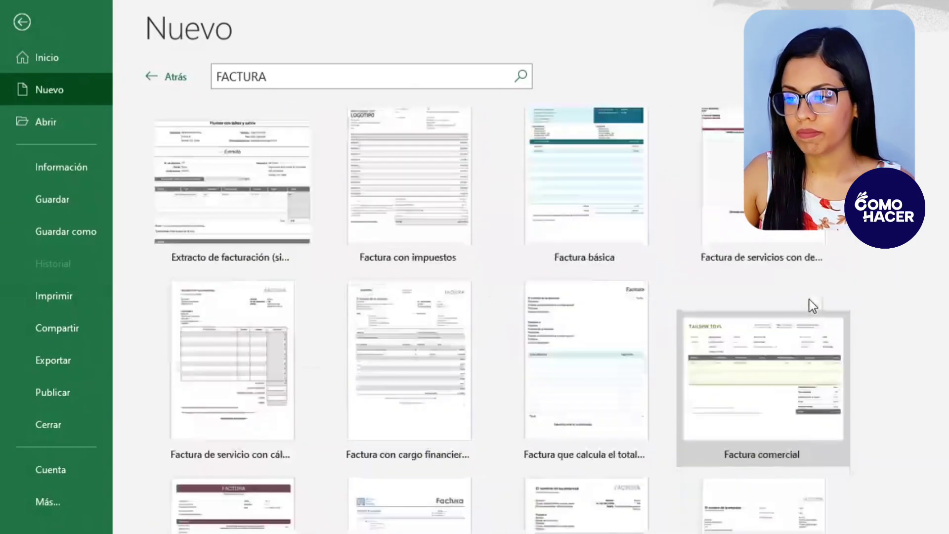
scroll(811, 303, up, 10)
scroll(799, 297, up, 3)
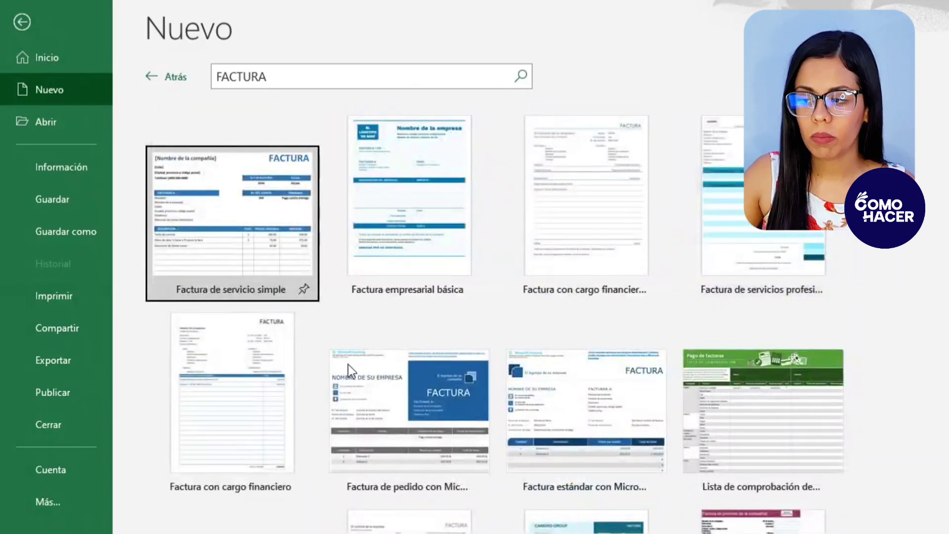
click(249, 209)
Create a workbook from Factura de servicio simple and scroll through its sample invoice data.
click(646, 360)
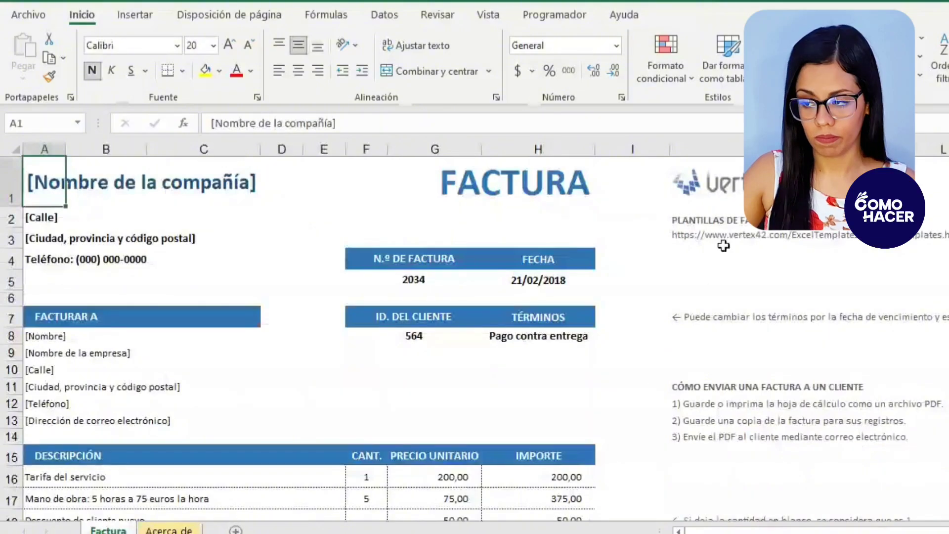
scroll(376, 395, down, 1)
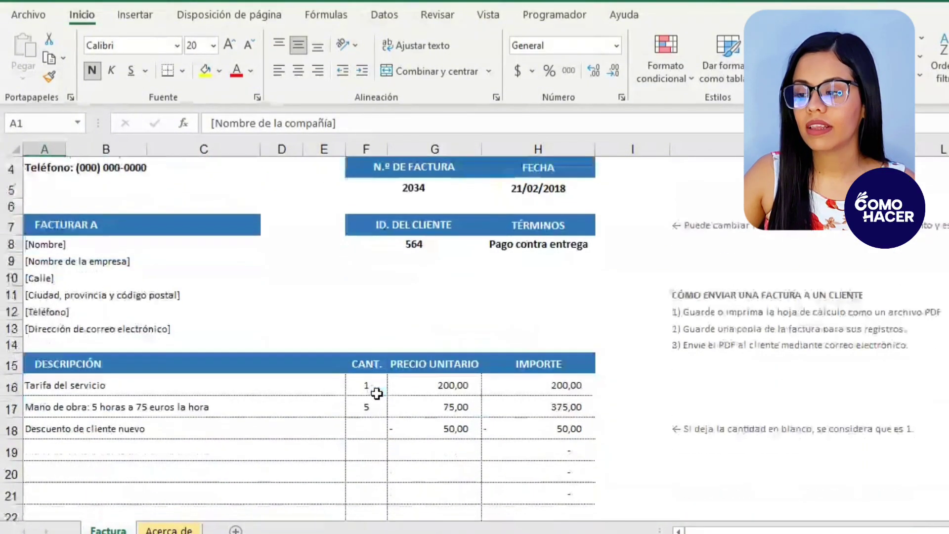
scroll(376, 395, down, 1)
scroll(376, 395, down, 3)
scroll(377, 394, down, 1)
scroll(377, 393, down, 1)
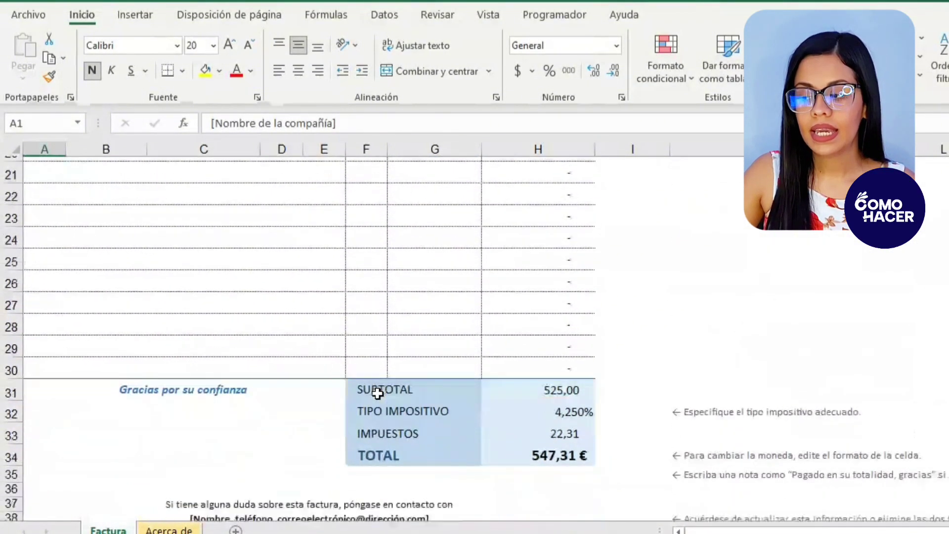
scroll(377, 393, down, 1)
scroll(377, 393, down, 1)
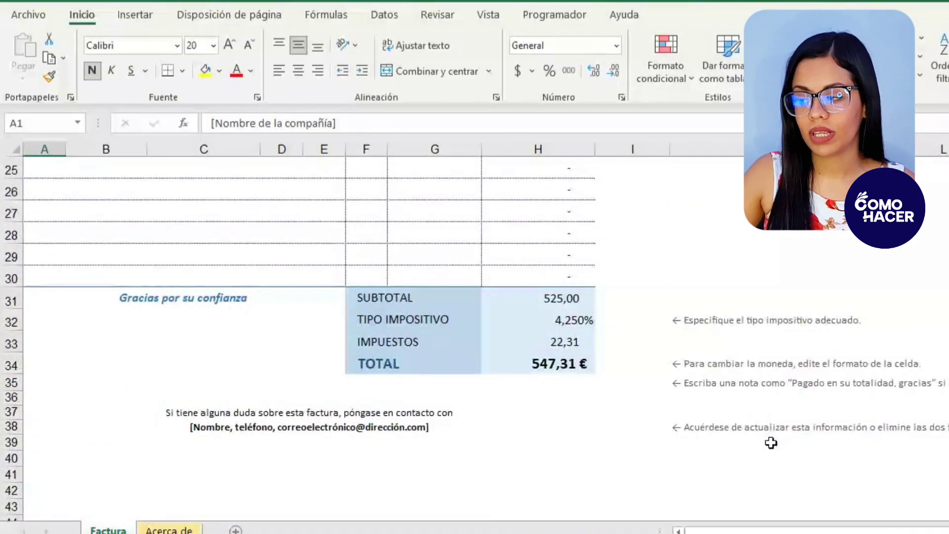
scroll(771, 443, up, 2)
scroll(771, 443, up, 1)
scroll(771, 443, up, 2)
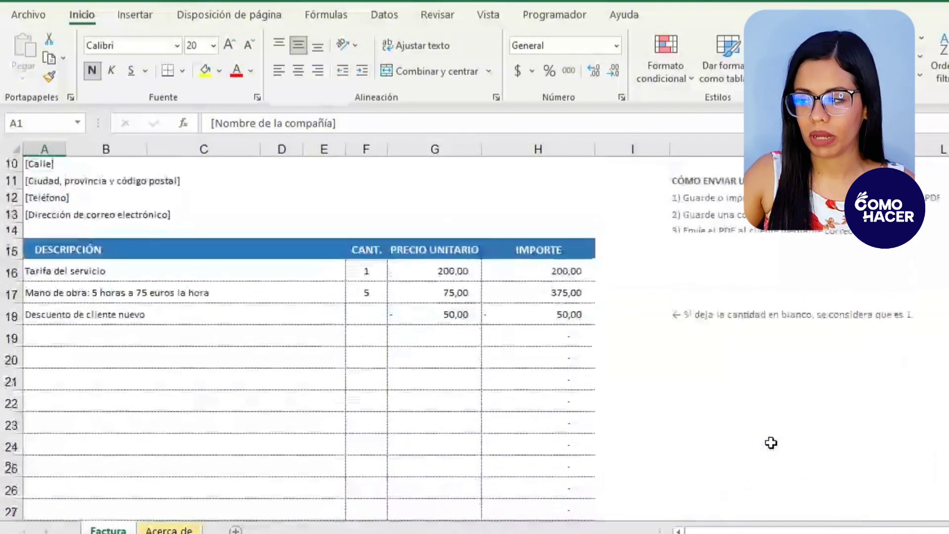
scroll(772, 443, up, 1)
scroll(771, 443, up, 2)
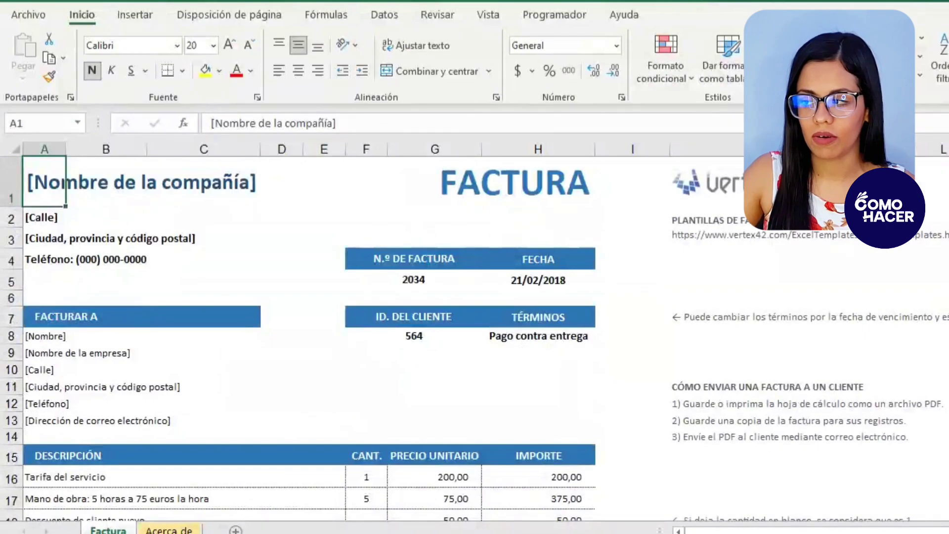
Delete columns J onward that hold the template's instructions and notes.
drag(707, 148, 930, 149)
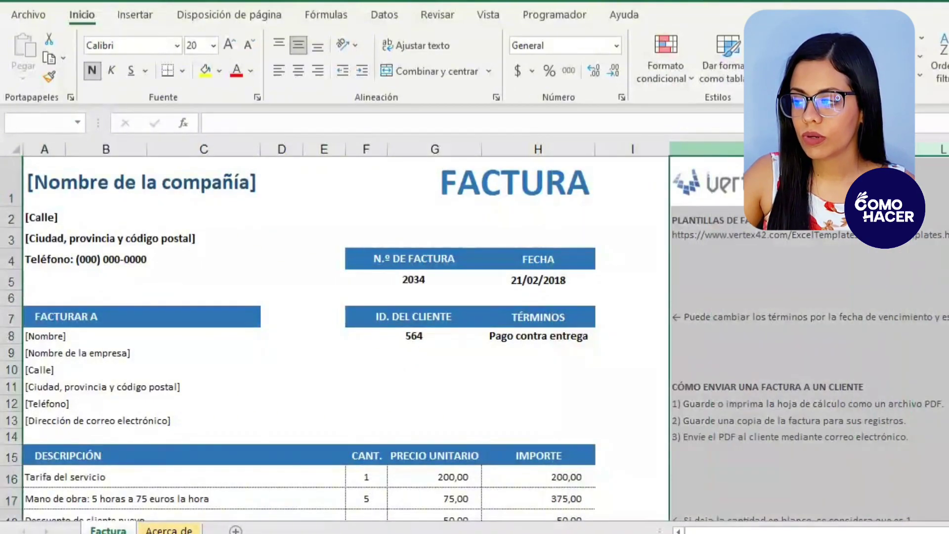
right_click(930, 148)
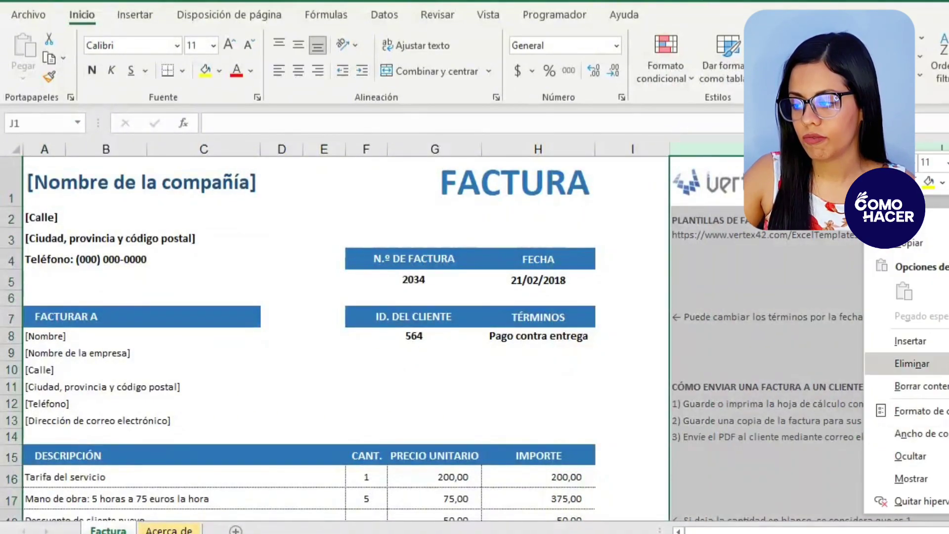
click(943, 364)
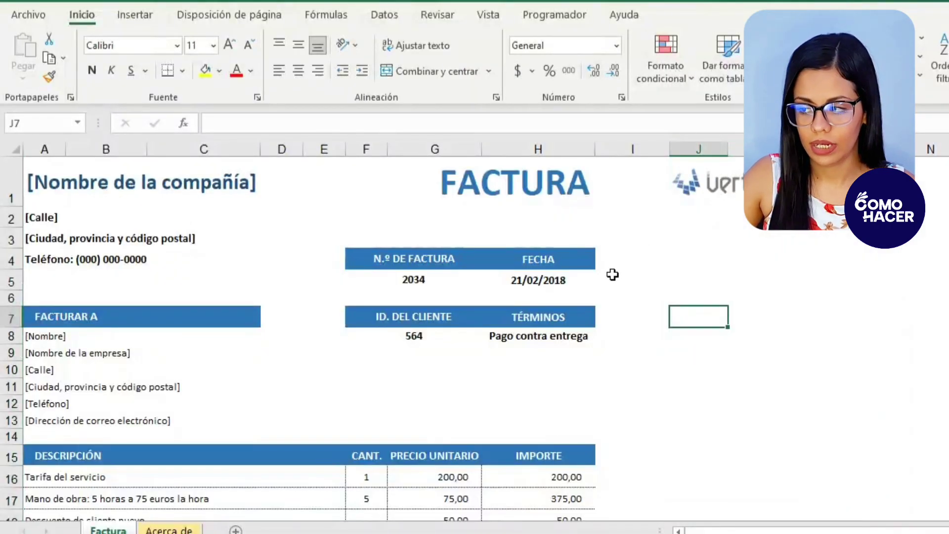
Try RECIBO in the G1 title dropdown, then keep it as FACTURA.
click(580, 185)
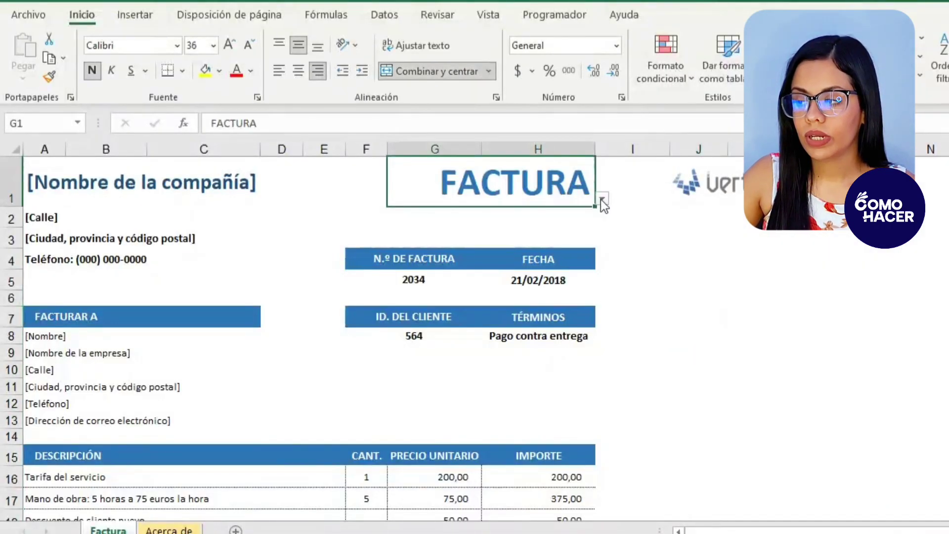
click(603, 200)
click(500, 222)
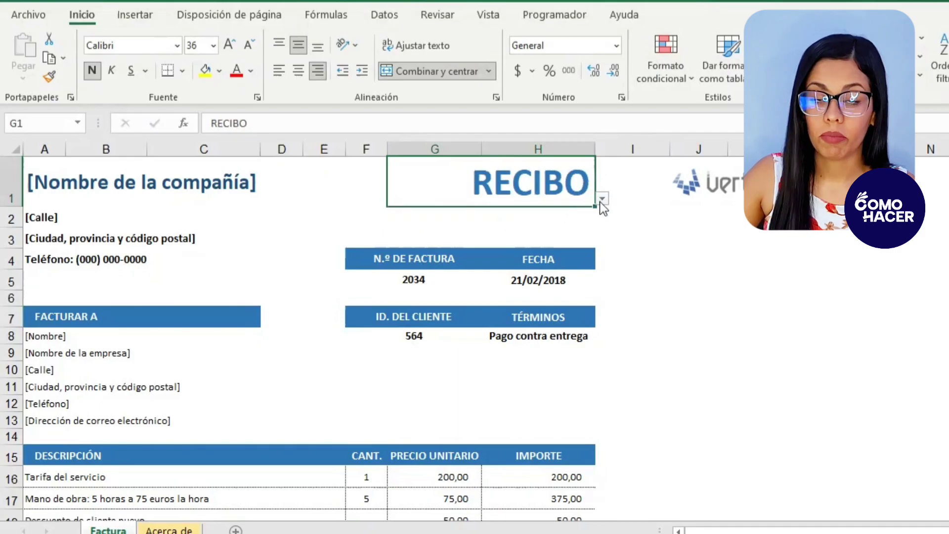
click(601, 198)
click(515, 211)
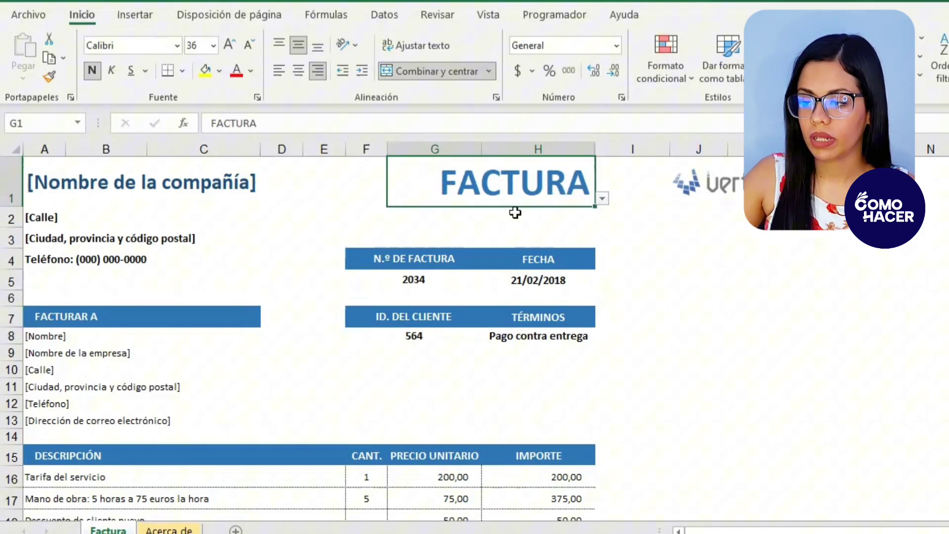
Enter COMO HACER.COM as the company name in A1.
click(55, 183)
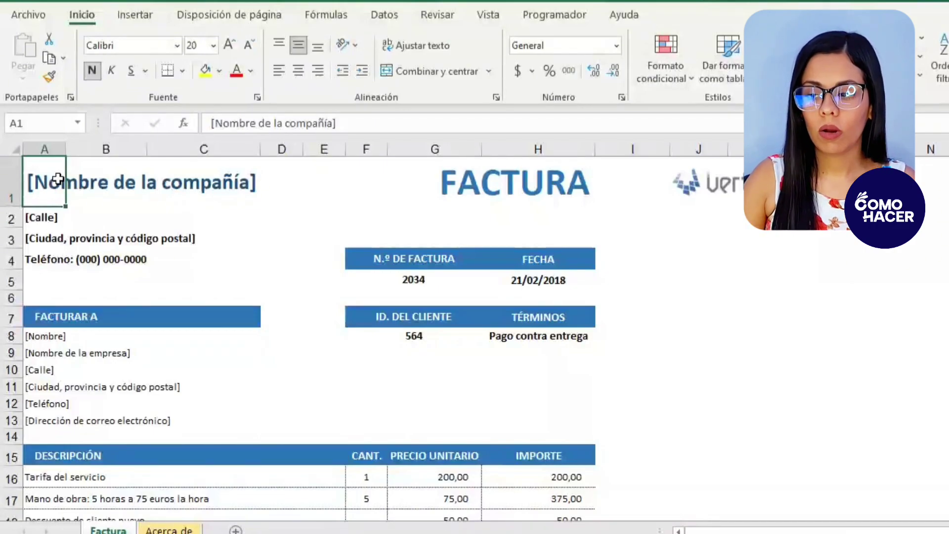
text(COMO)
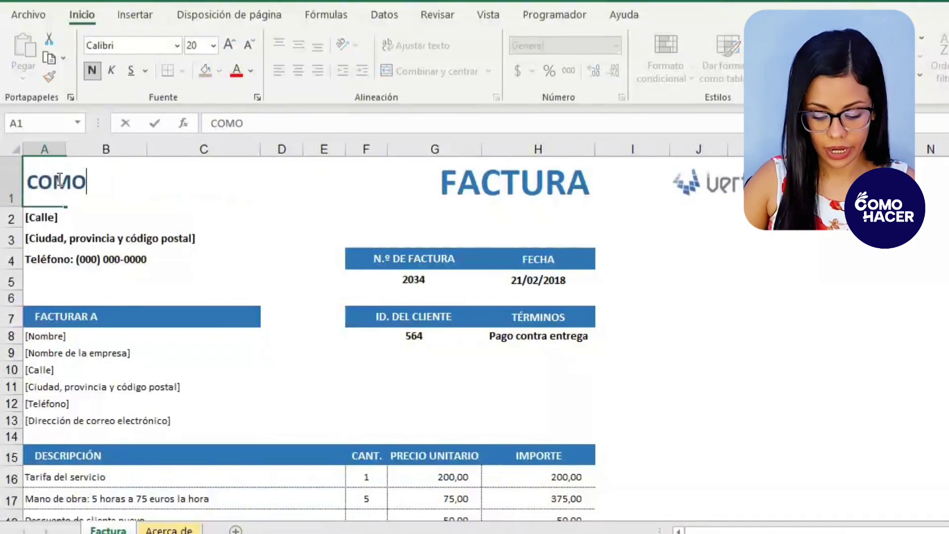
text( HAC)
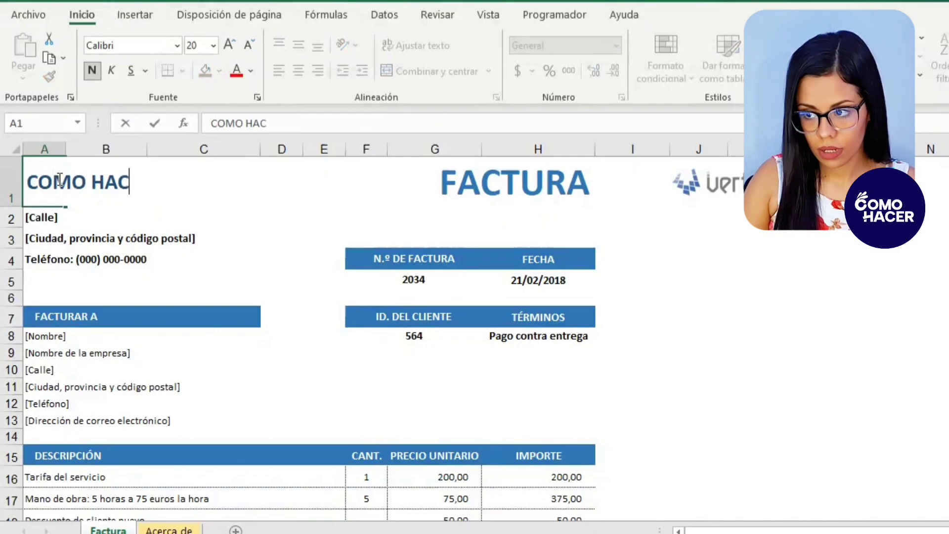
text(ER.COM)
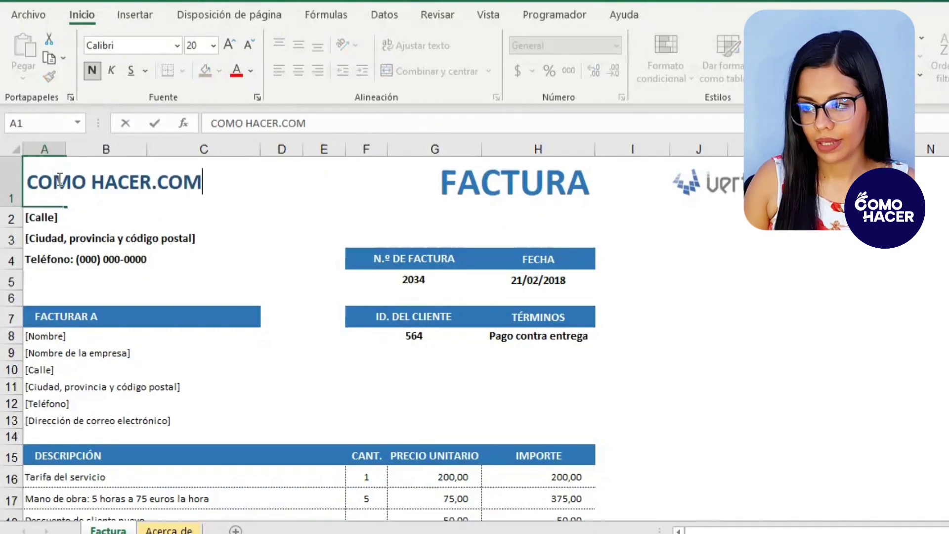
click(43, 219)
click(33, 242)
click(47, 217)
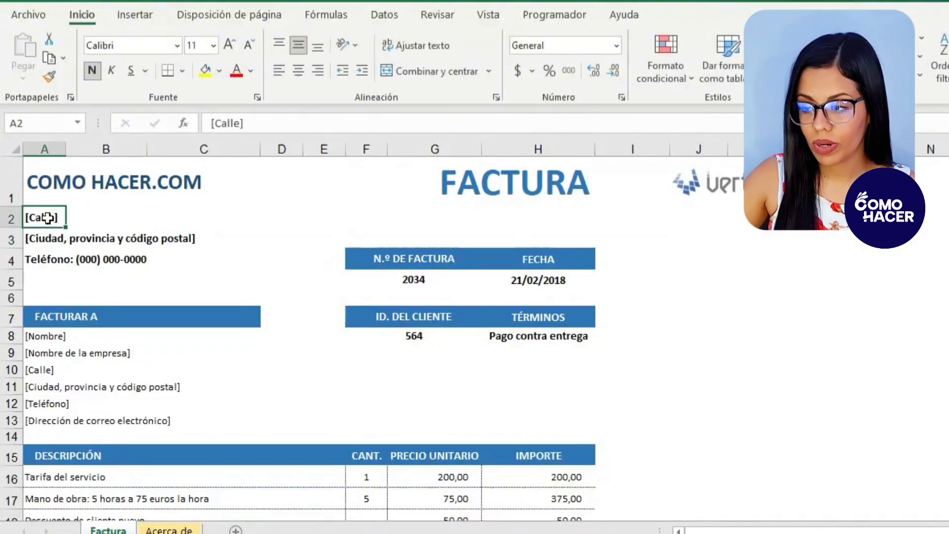
click(57, 238)
click(49, 266)
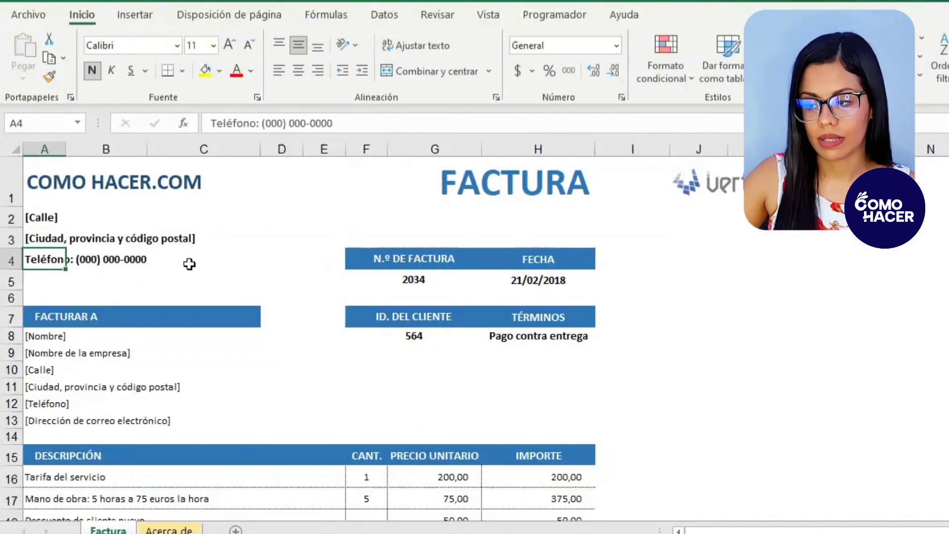
Change the invoice number from 2034 to 001.
click(422, 276)
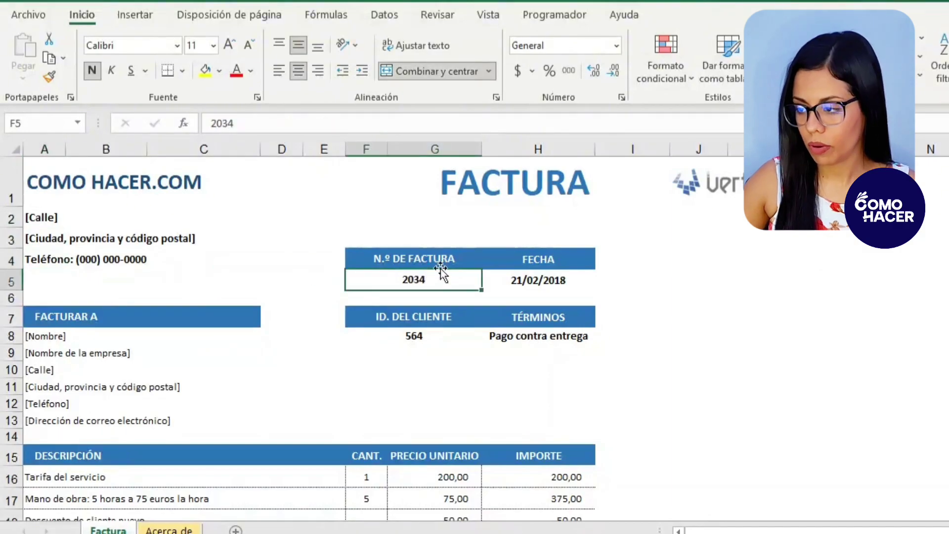
text(001)
key(Return)
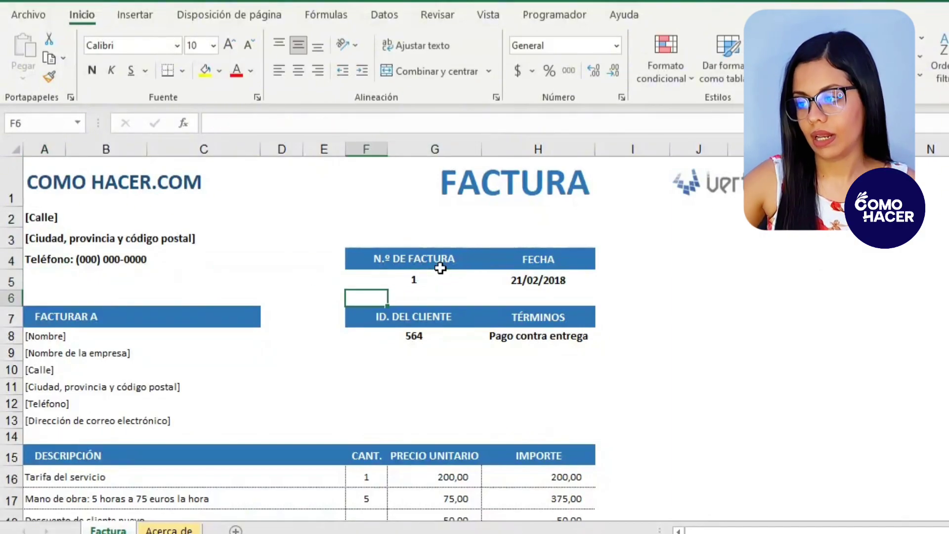
Enter =HOY() in H5 so the invoice date shows today, 13/09/2023.
click(524, 280)
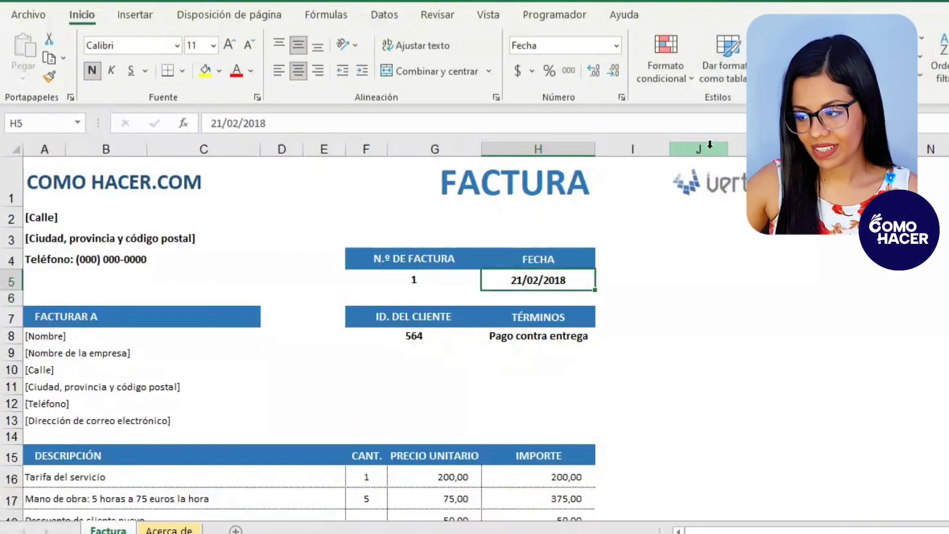
text(=)
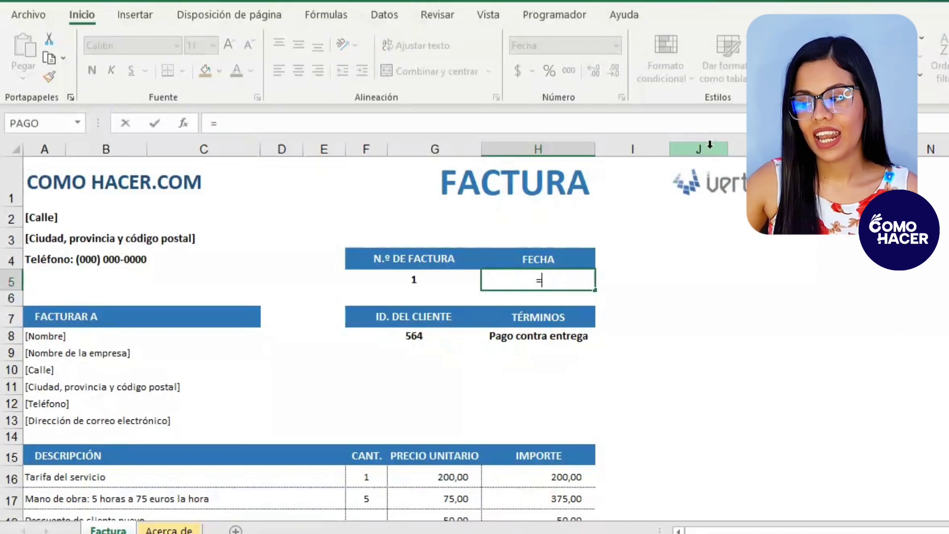
text(HOY)
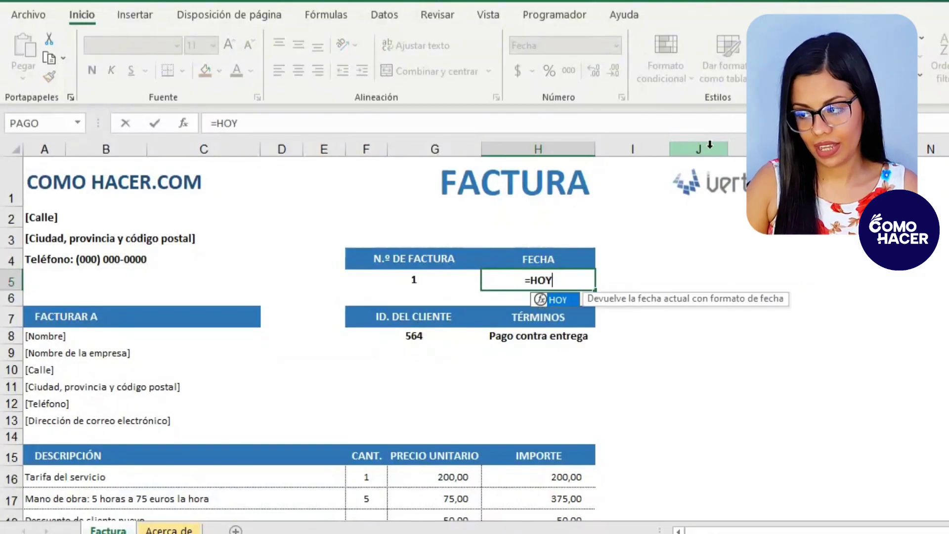
double_click(570, 296)
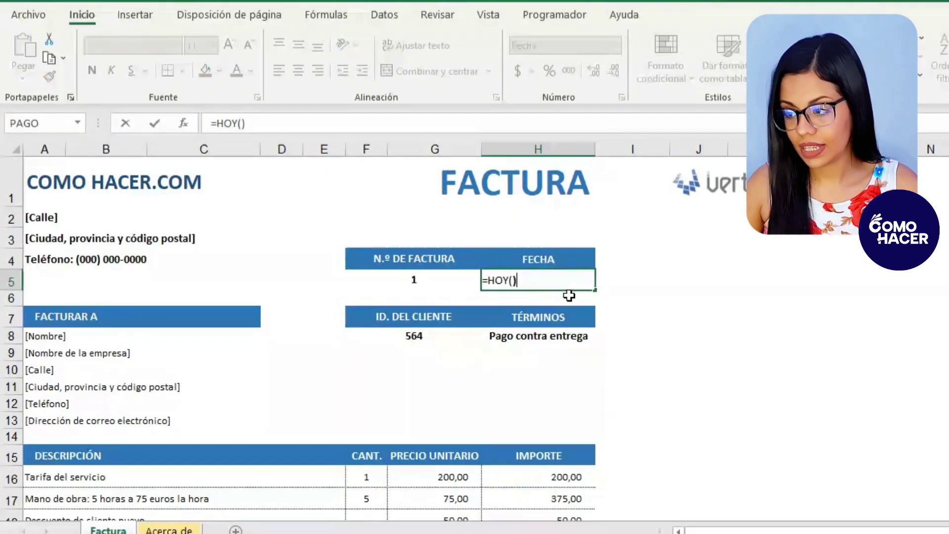
key(Return)
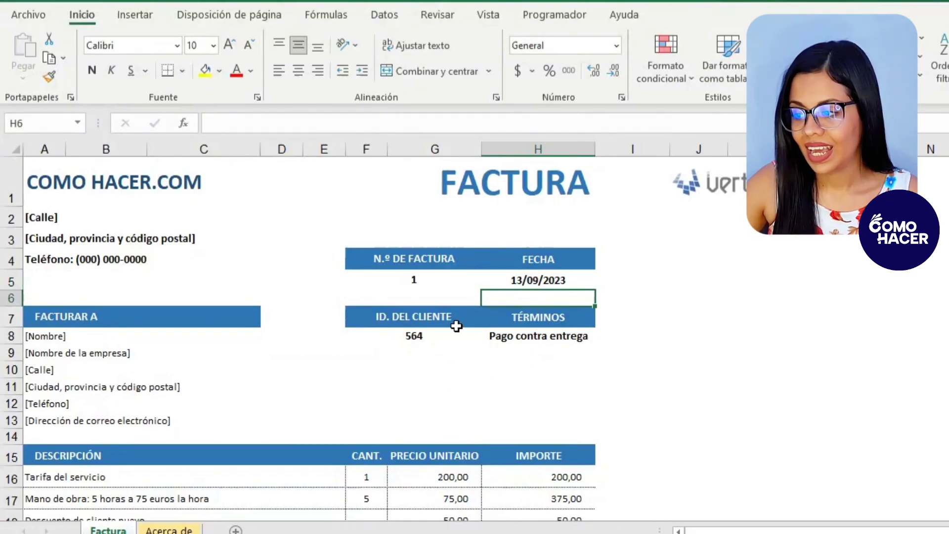
Select the FACTURAR A header and try a purple fill on it.
click(421, 340)
click(571, 340)
click(439, 341)
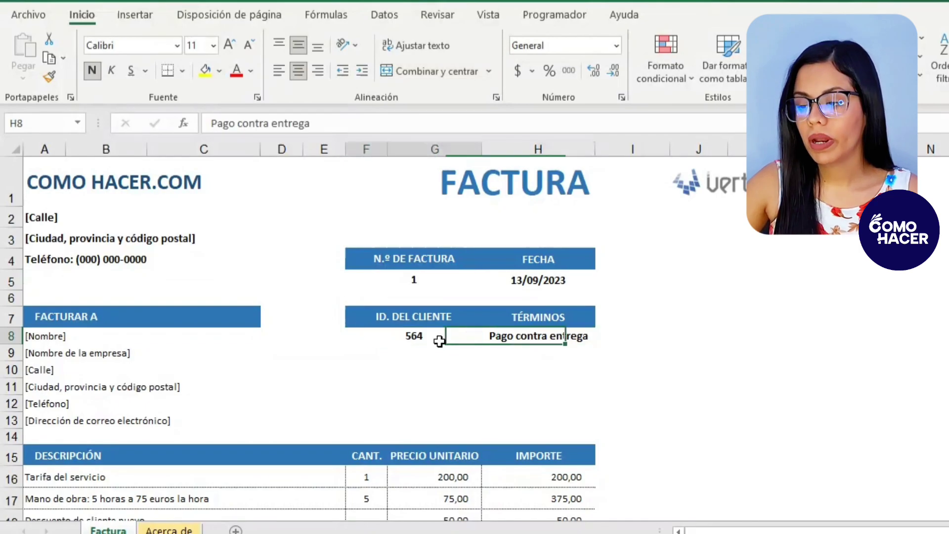
scroll(377, 356, down, 1)
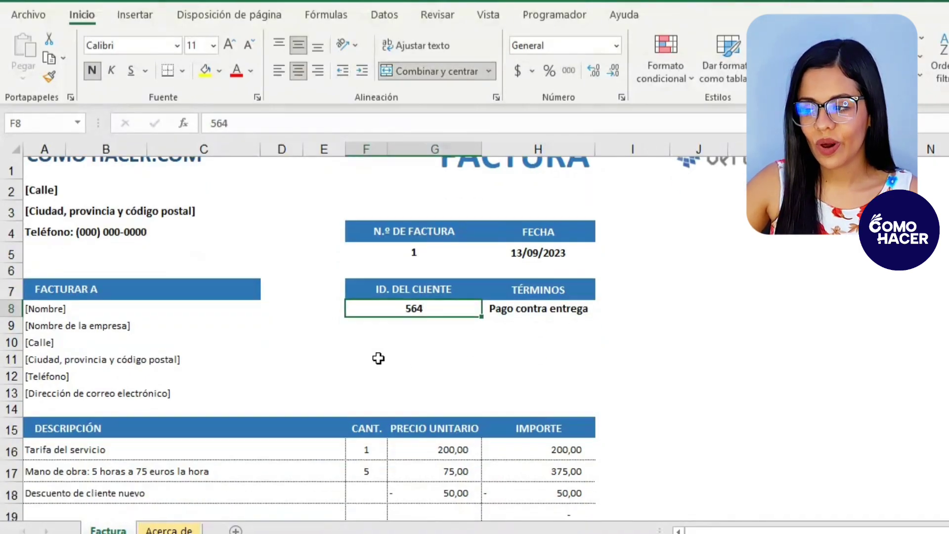
click(155, 225)
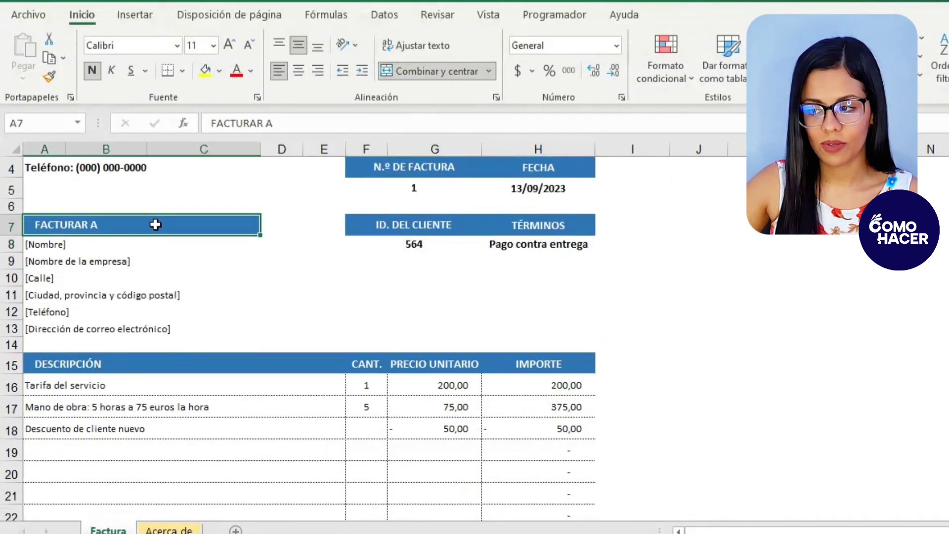
click(219, 71)
click(327, 221)
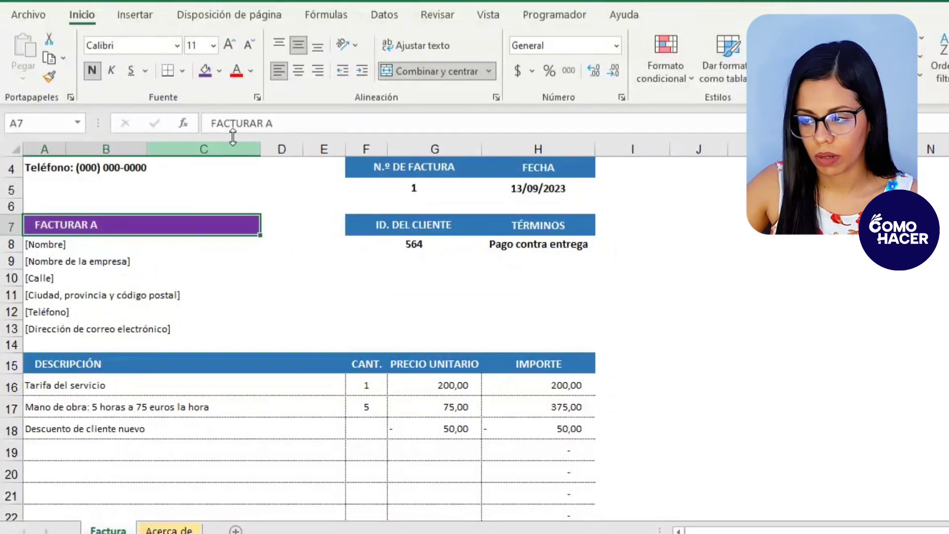
Change the FACTURAR A header fill to standard red.
click(218, 72)
click(218, 222)
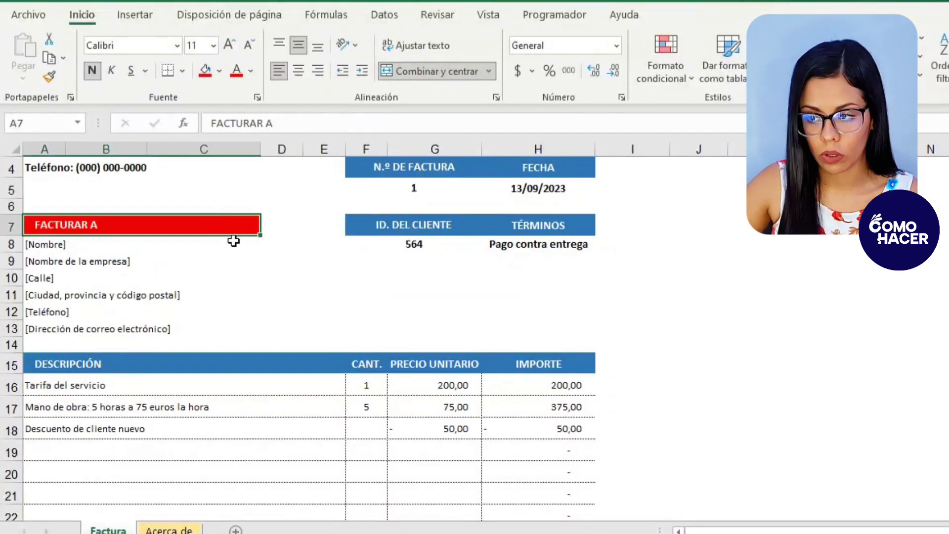
click(282, 241)
scroll(294, 266, up, 1)
scroll(298, 260, down, 2)
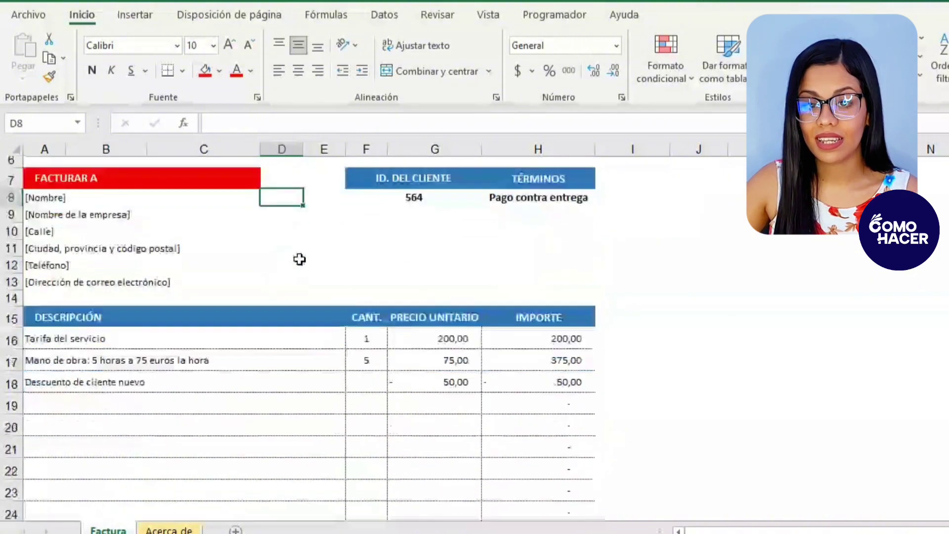
scroll(299, 259, up, 2)
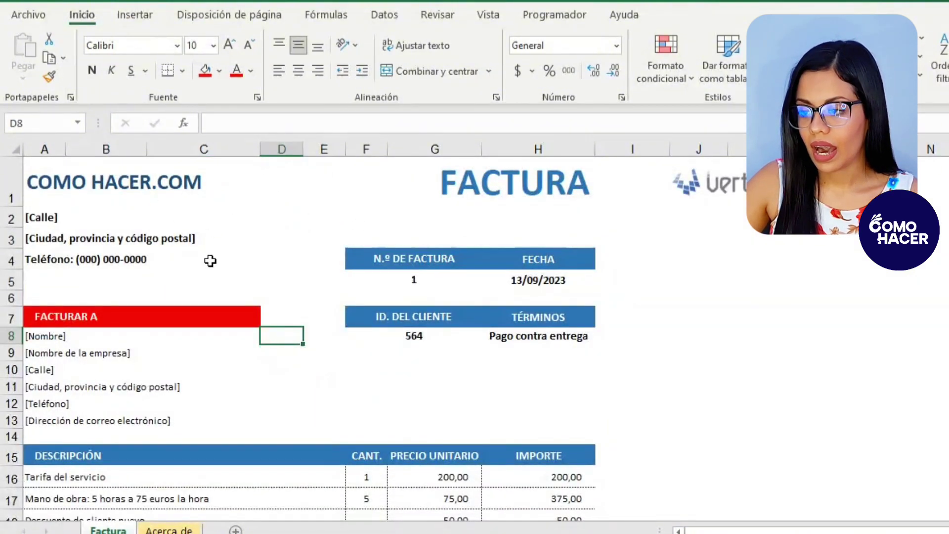
scroll(333, 311, down, 4)
scroll(332, 312, up, 1)
scroll(333, 312, up, 1)
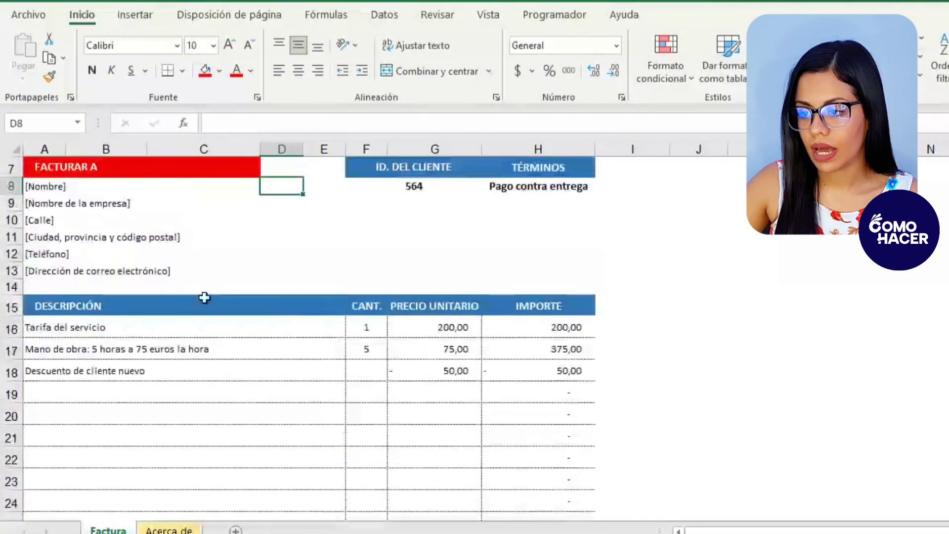
Replace the TIPO IMPOSITIVO label in the totals block with IVA.
click(64, 187)
click(60, 232)
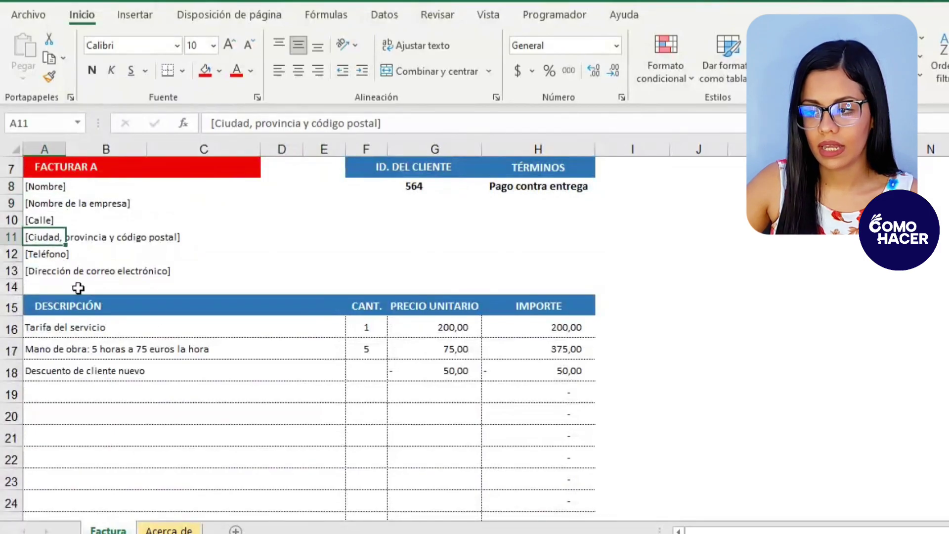
scroll(78, 288, down, 3)
scroll(303, 326, down, 1)
scroll(259, 356, down, 1)
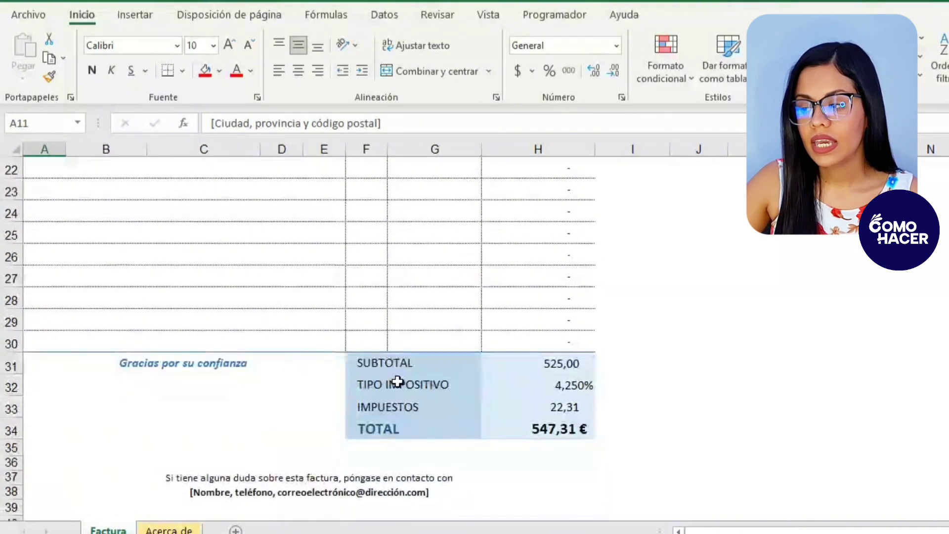
click(397, 363)
click(534, 365)
click(557, 384)
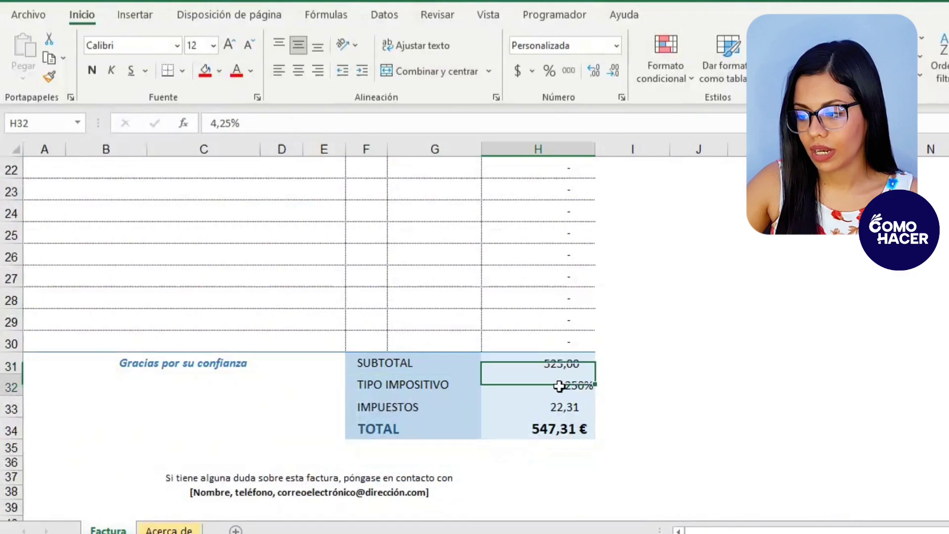
click(398, 390)
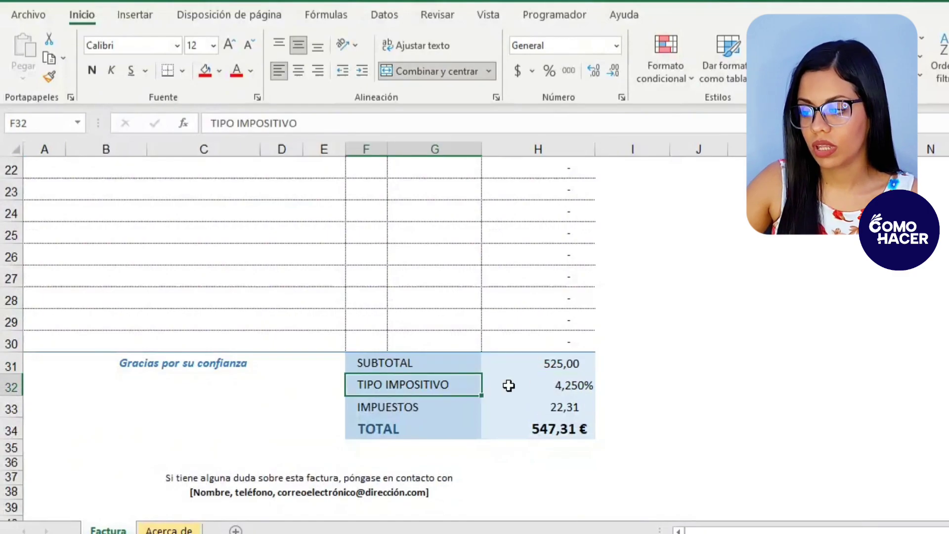
text(IVA)
key(Return)
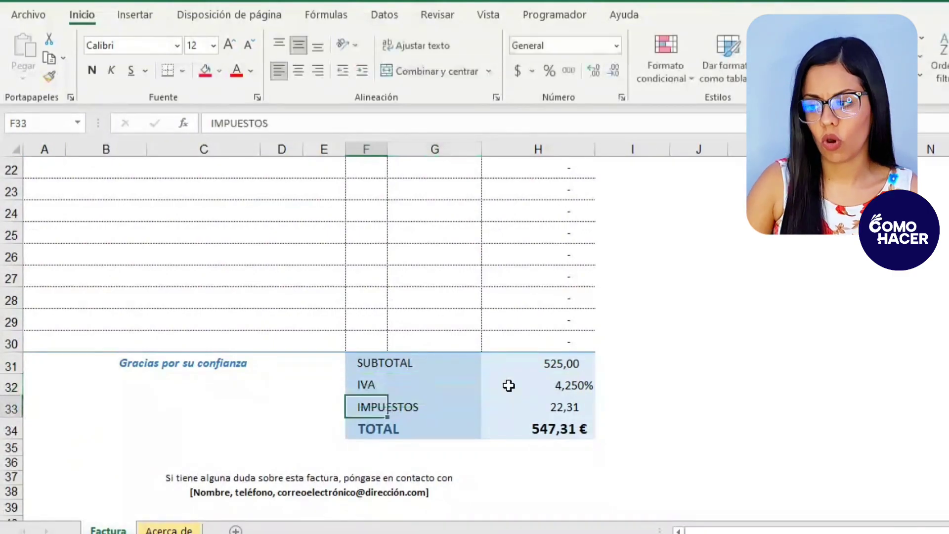
Check the new IVA label and move down to the IMPUESTOS row.
scroll(509, 385, up, 1)
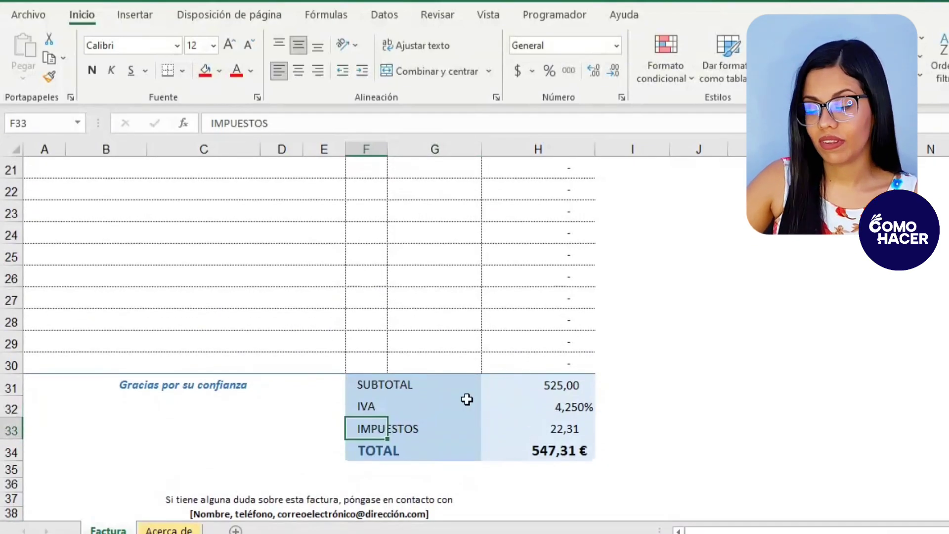
click(419, 413)
click(392, 423)
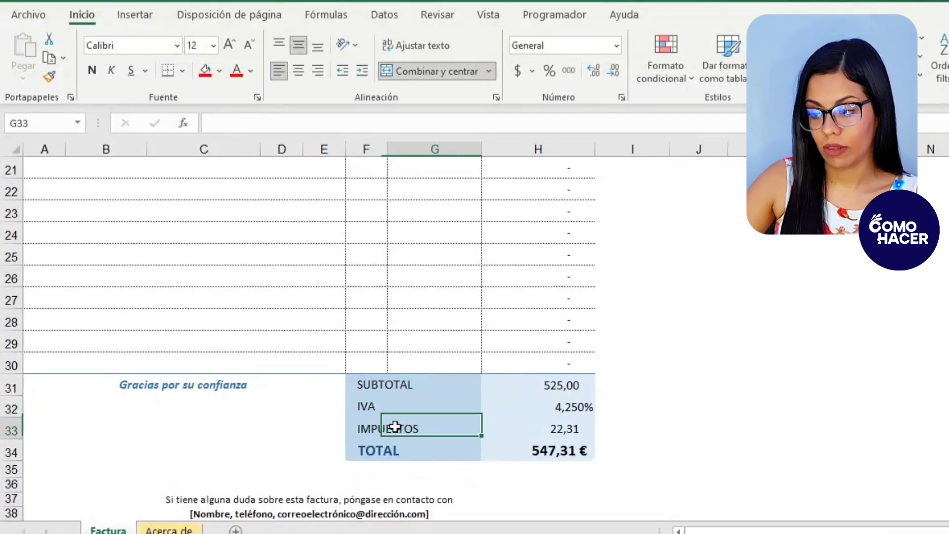
click(383, 397)
key(Down)
Delete the IMPUESTOS row (row 33) from the totals block.
right_click(16, 426)
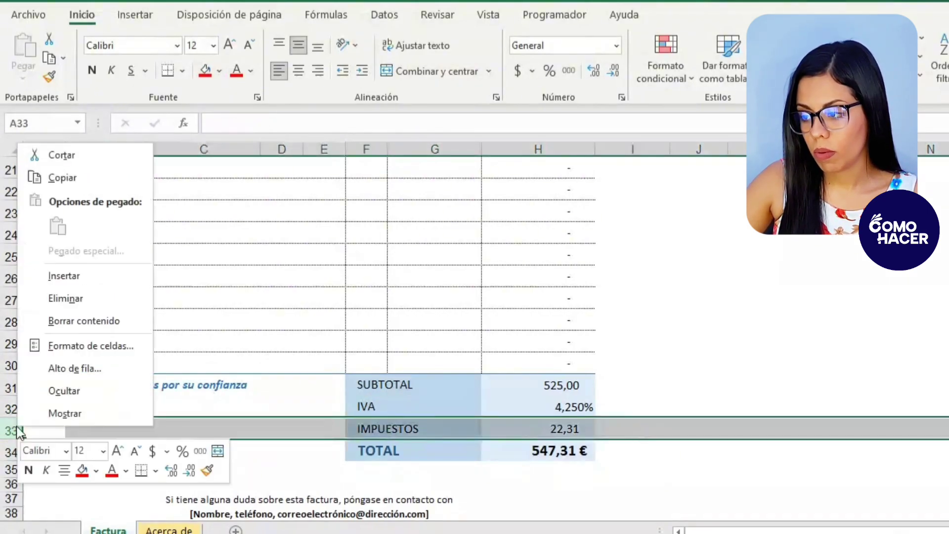
click(54, 296)
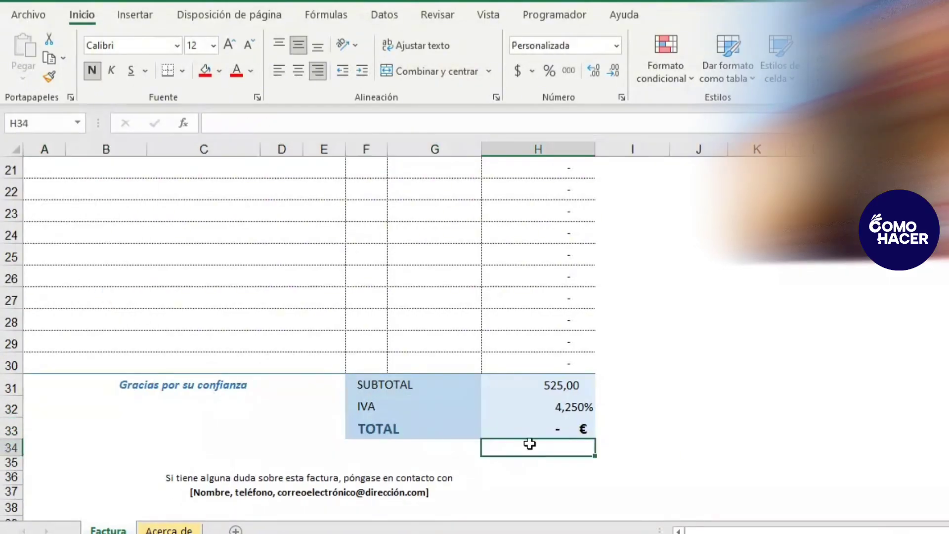
click(540, 429)
Review the totals and the bottom contact line after removing IMPUESTOS.
scroll(541, 396, up, 2)
scroll(543, 384, up, 1)
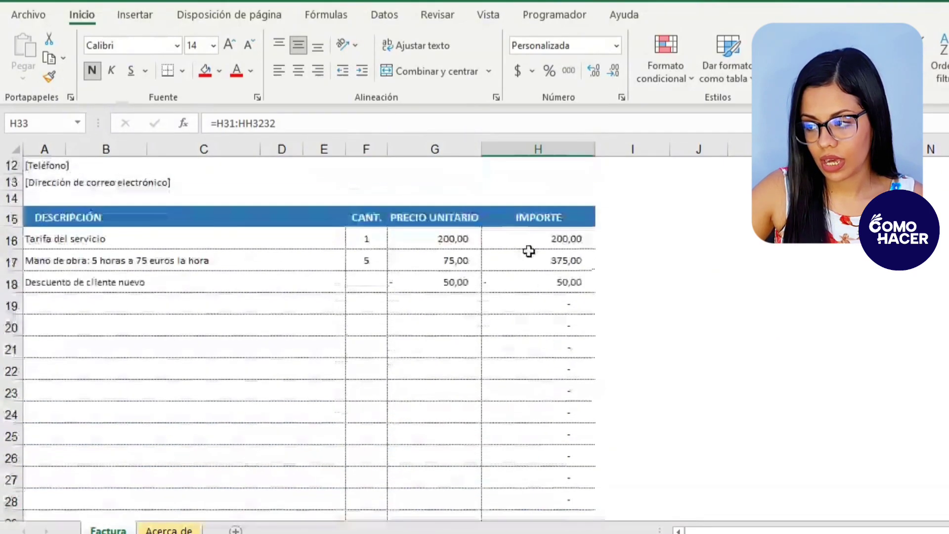
scroll(528, 250, down, 1)
scroll(524, 295, down, 2)
scroll(509, 365, down, 1)
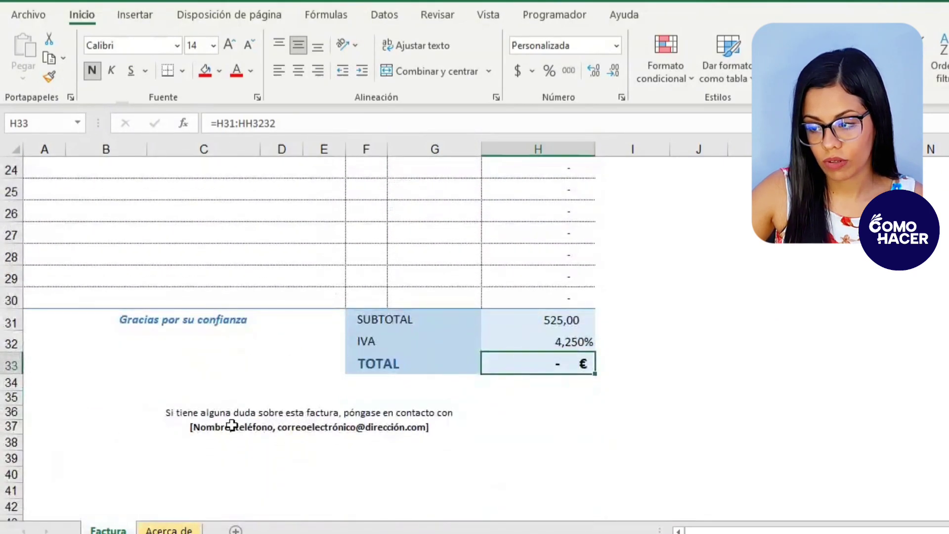
click(232, 425)
scroll(572, 423, up, 1)
scroll(573, 425, up, 3)
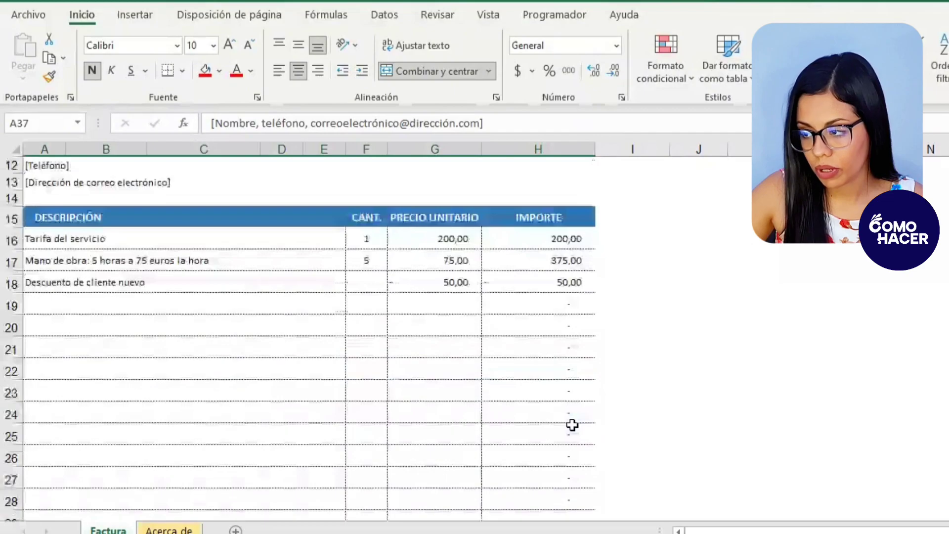
scroll(559, 440, down, 4)
scroll(524, 395, down, 4)
scroll(489, 361, up, 3)
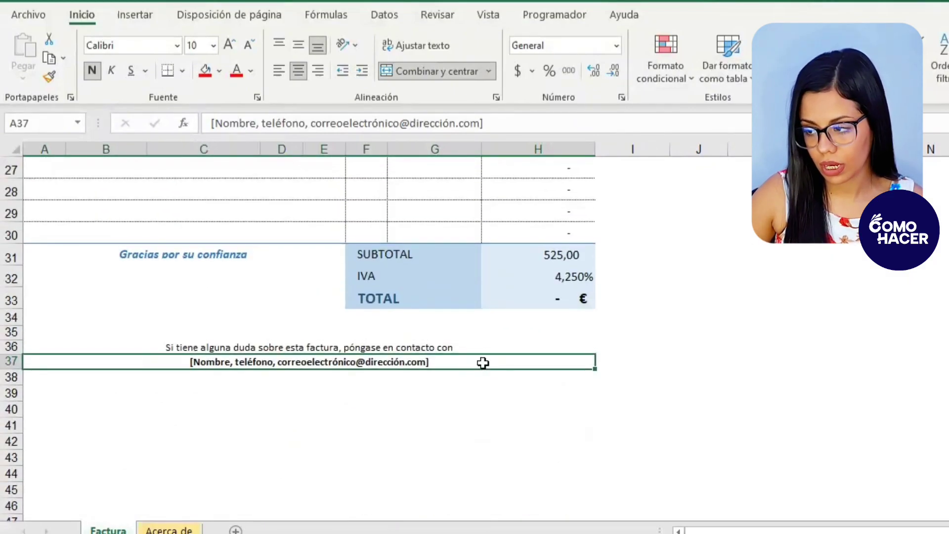
Select A1:H37 and apply a thick outside border around the whole invoice.
key(shift+Up)
key(shift+Up)
key(shift+Up)
key(shift+Up)
key(shift+Up)
key(shift+Up)
key(shift+Up)
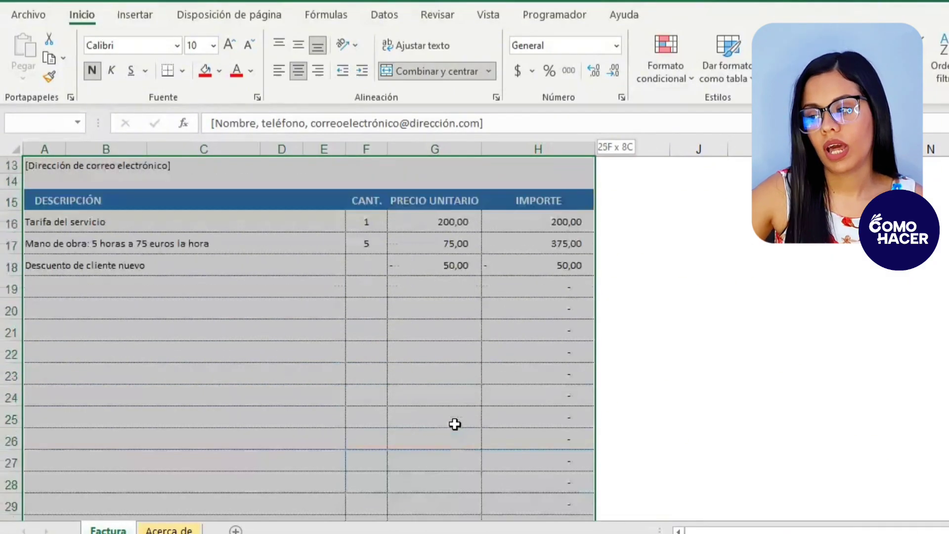
key(shift+Up)
key(shift+Up)
key(shift+Up)
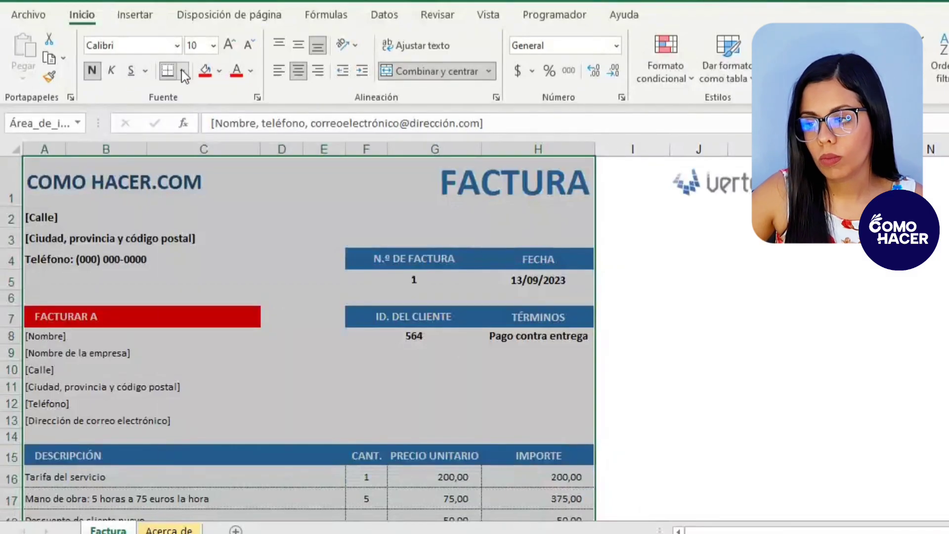
click(184, 72)
click(188, 276)
scroll(752, 326, down, 9)
click(753, 326)
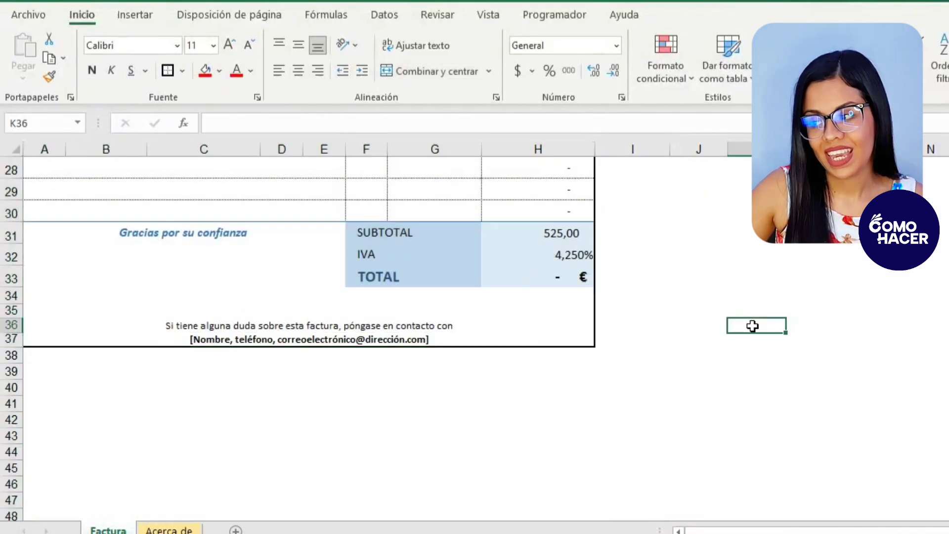
scroll(752, 326, up, 5)
scroll(752, 326, up, 4)
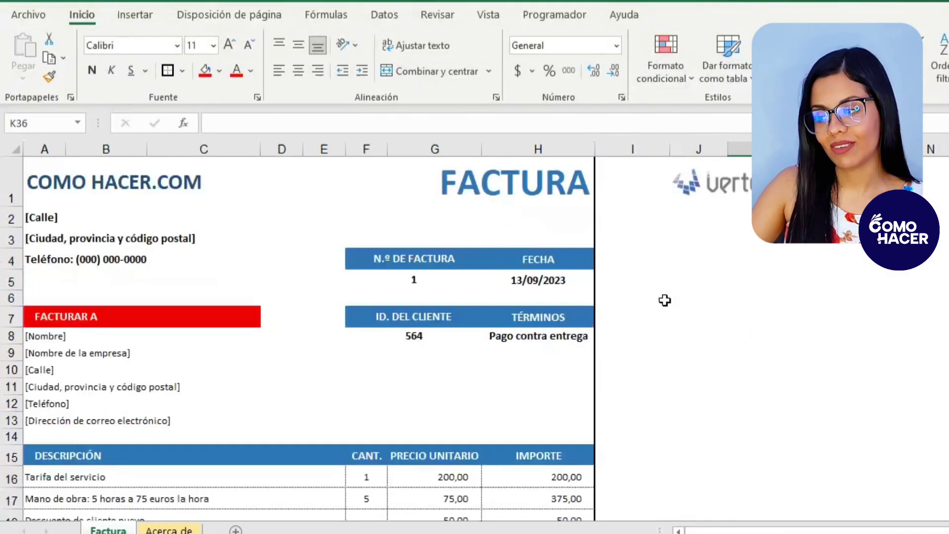